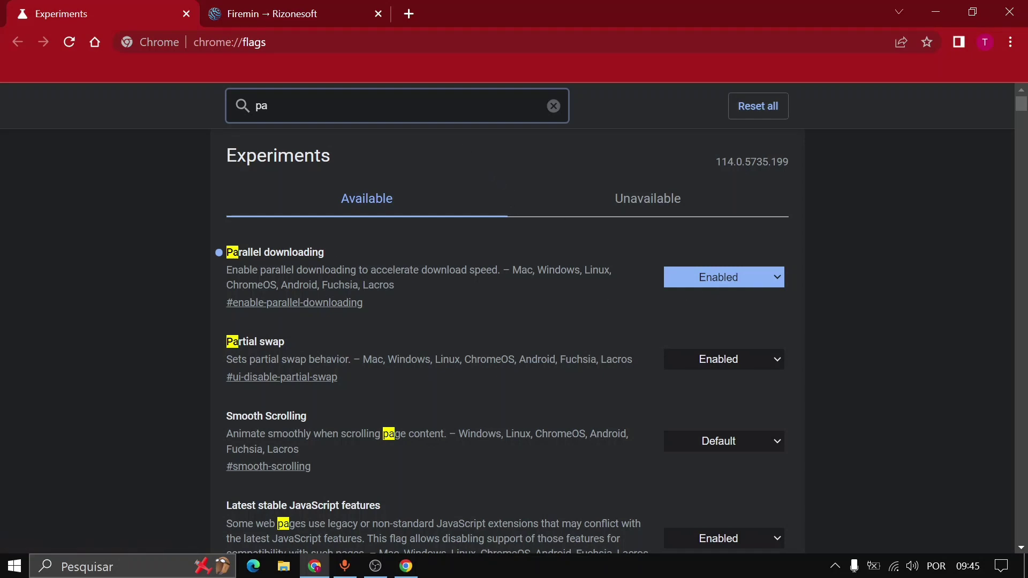
Clear the flags search and view the Firemin download page that is already open
{"action": "key", "text": "BackSpace"}
{"action": "key", "text": "BackSpace"}
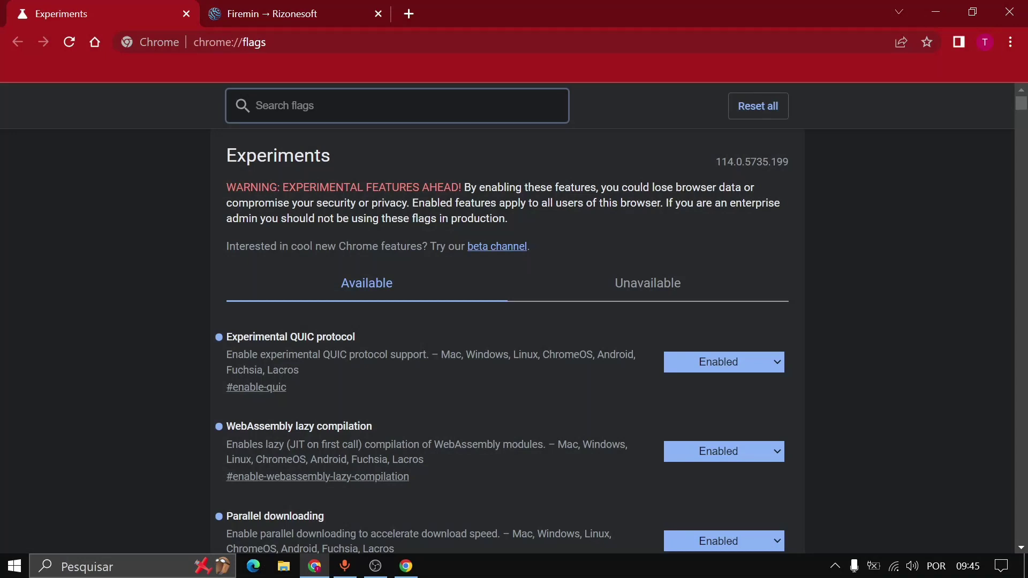
{"action": "left_click", "coordinate": [312, 7]}
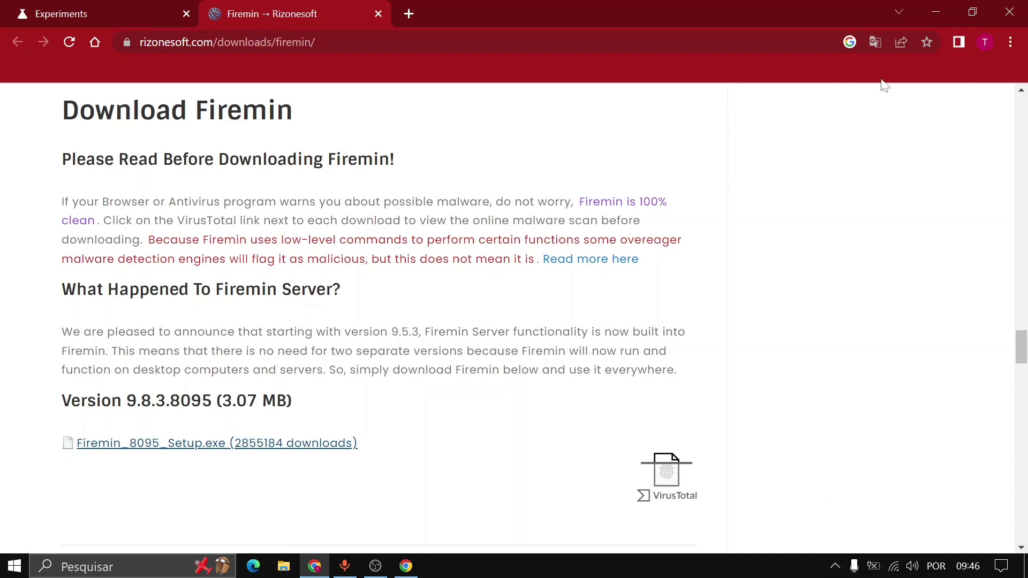
Minimize the browser and open the settings window of Firemin, which is running in the background
{"action": "left_click", "coordinate": [942, 8]}
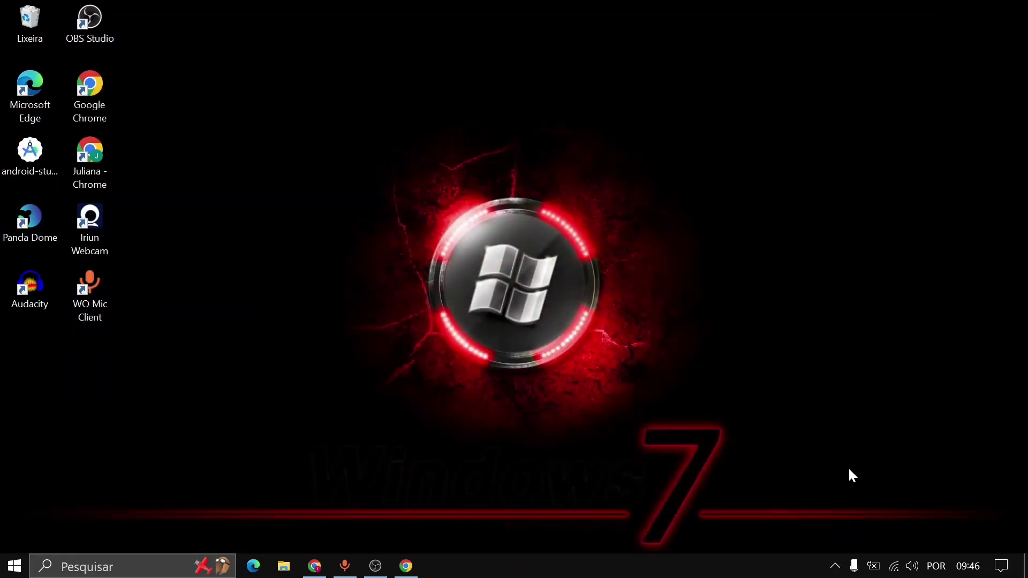
{"action": "left_click", "coordinate": [836, 568]}
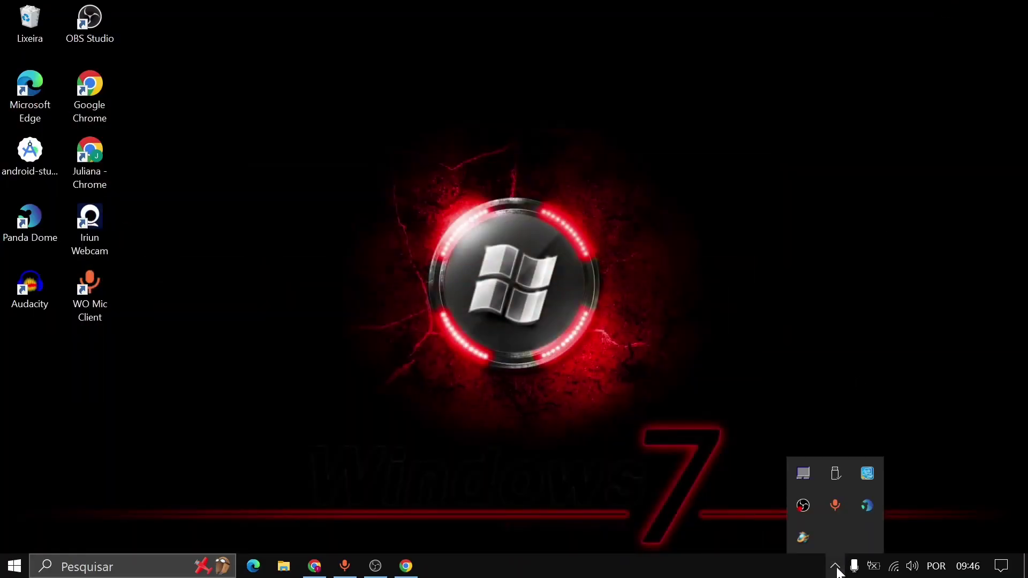
{"action": "left_click", "coordinate": [805, 539]}
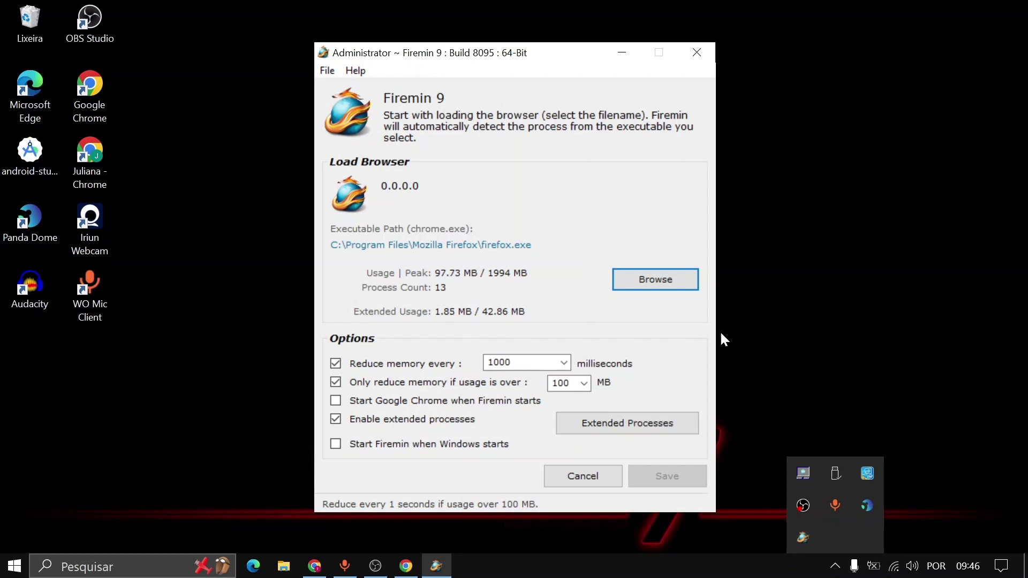
Start choosing the browser executable for Firemin and go to Disco Local (C:)
{"action": "left_click", "coordinate": [666, 287]}
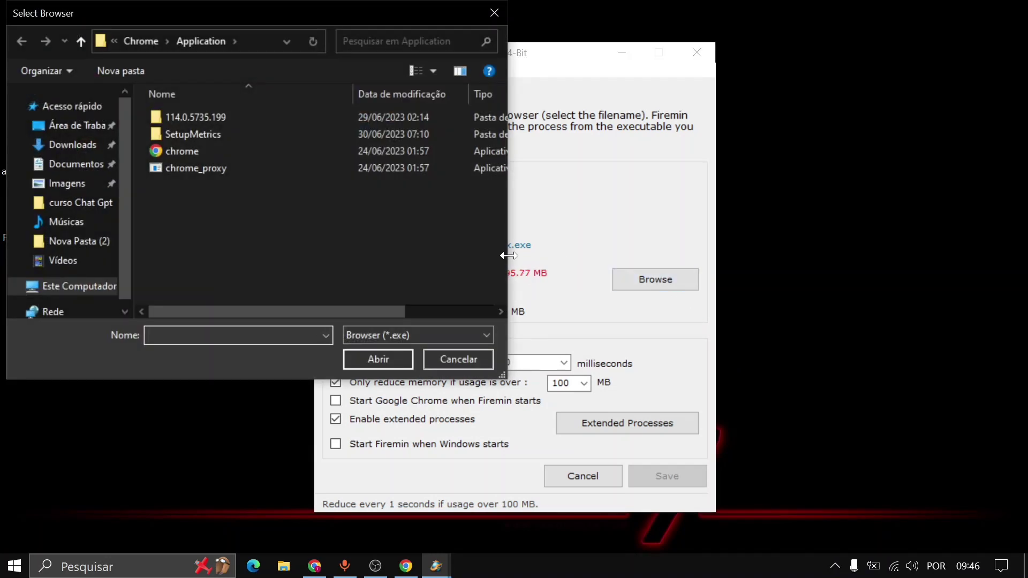
{"action": "left_click", "coordinate": [96, 289]}
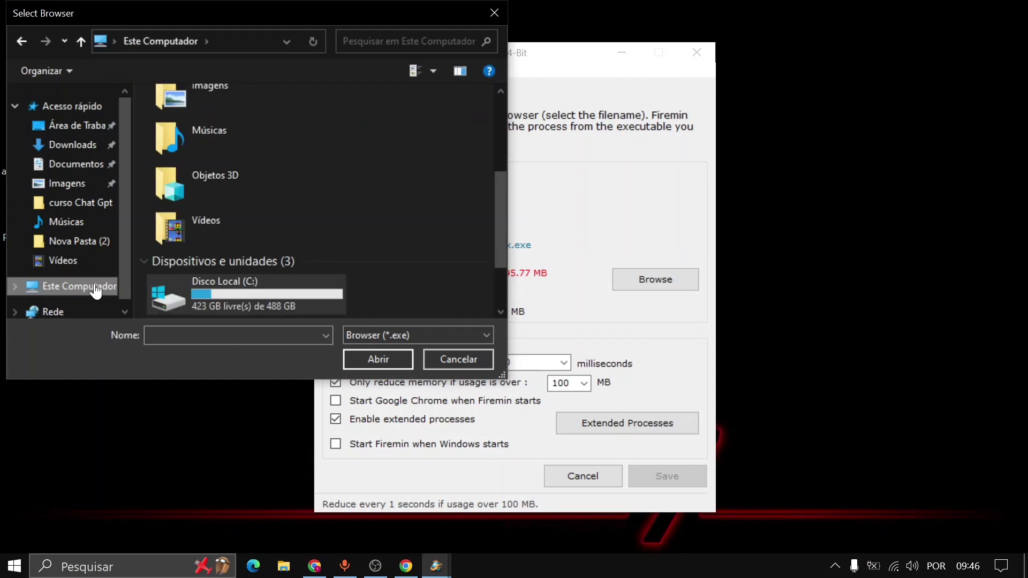
{"action": "double_click", "coordinate": [203, 286]}
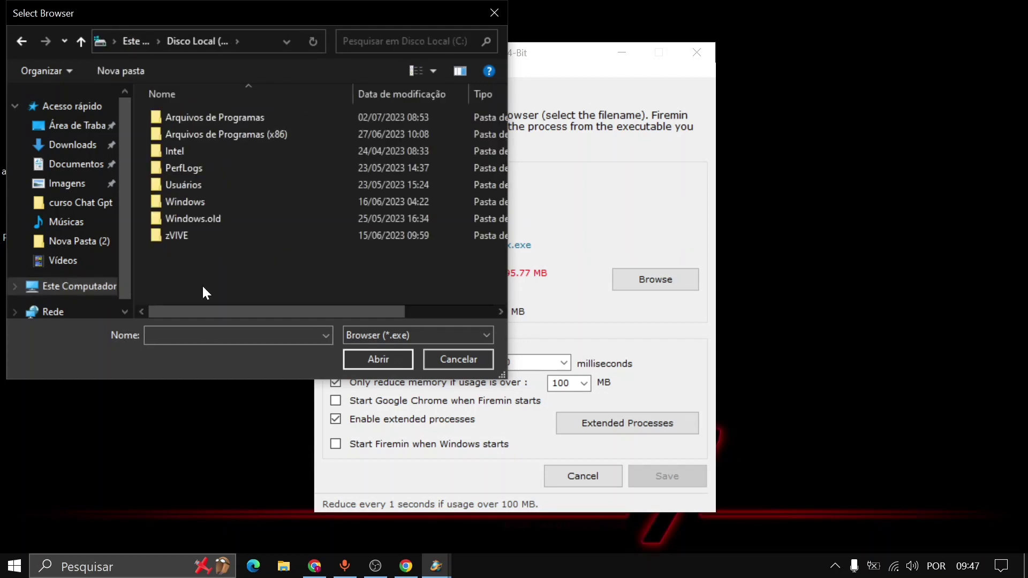
Look for the Chrome executable in Google's CrashReports, Update and Temp folders under Arquivos de Programas (x86), and return to the C: drive
{"action": "double_click", "coordinate": [217, 134]}
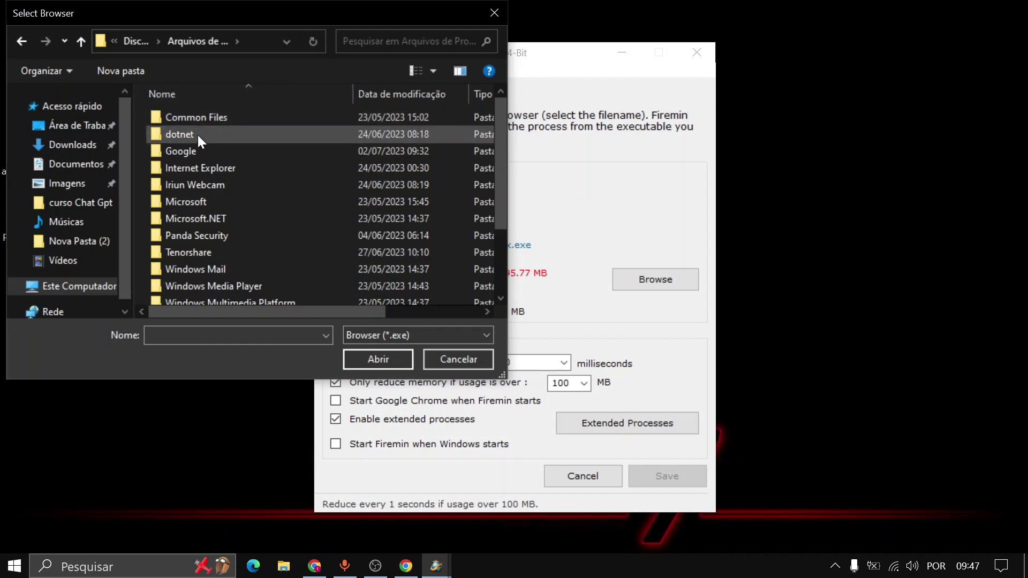
{"action": "double_click", "coordinate": [185, 152]}
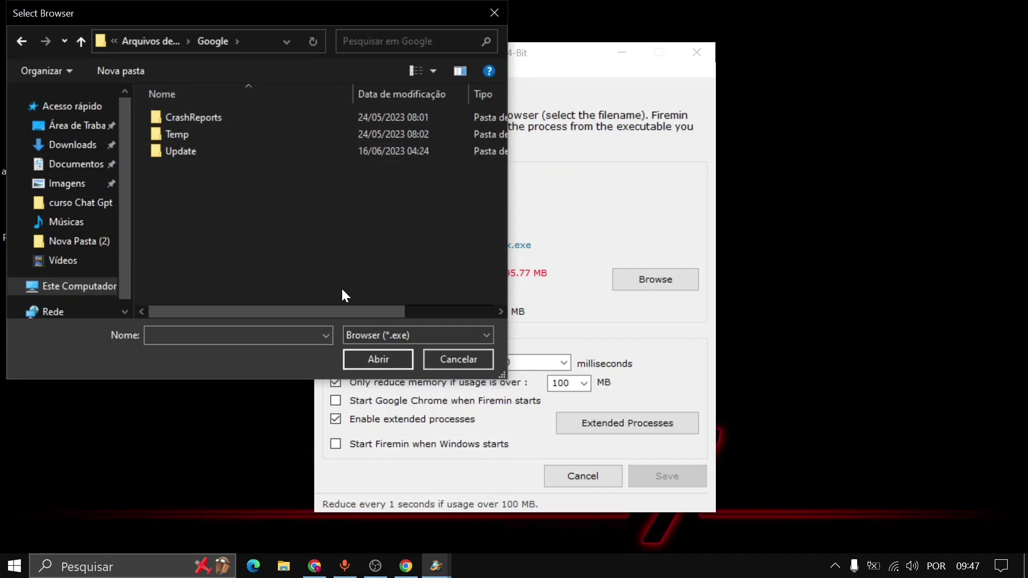
{"action": "double_click", "coordinate": [201, 122]}
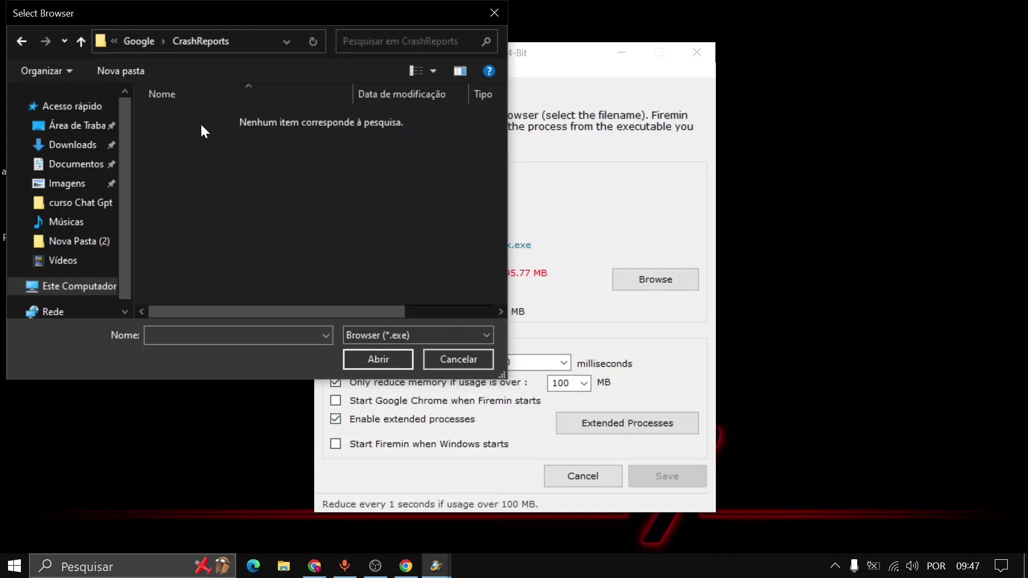
{"action": "left_click", "coordinate": [16, 41]}
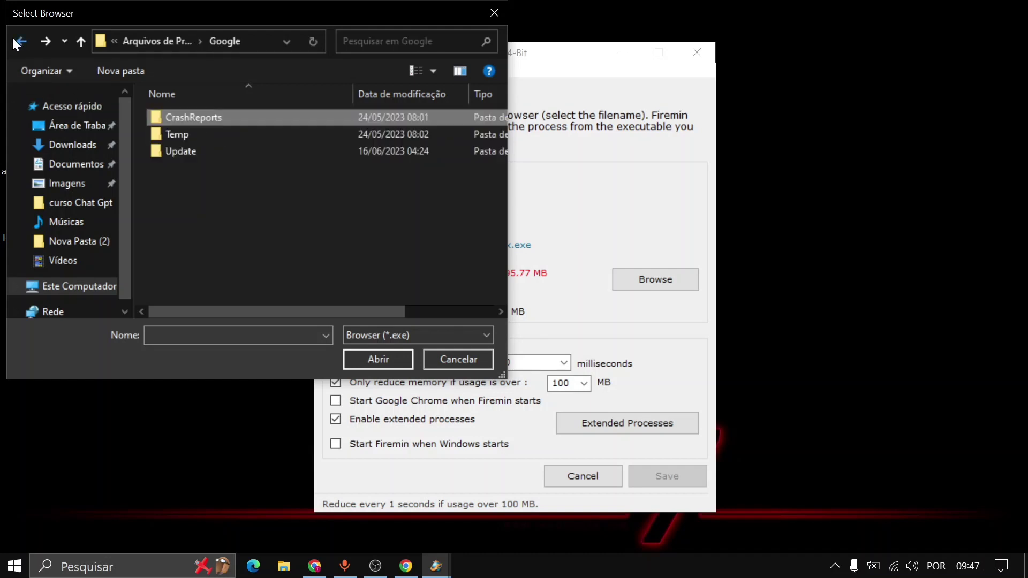
{"action": "double_click", "coordinate": [185, 159]}
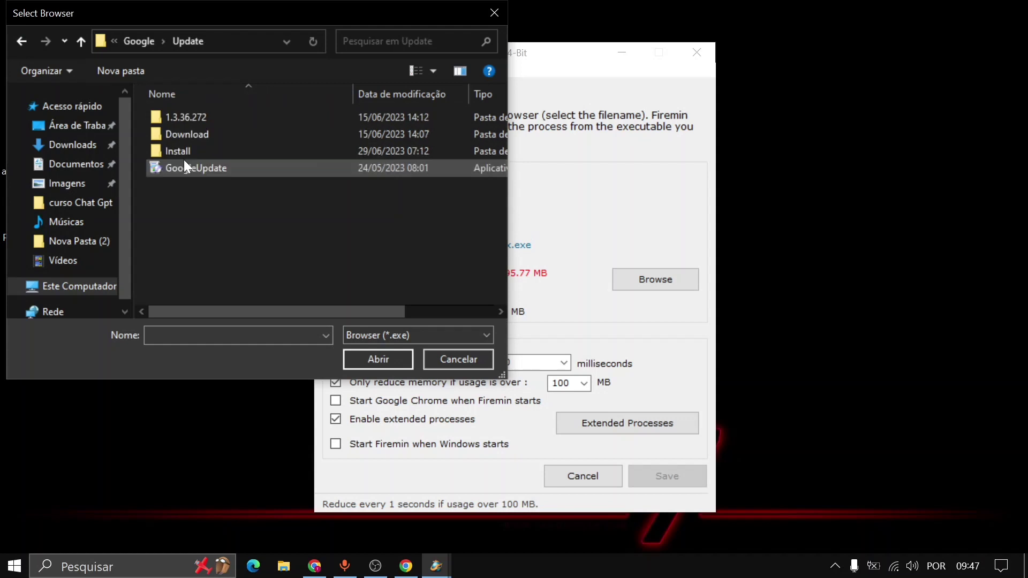
{"action": "left_click", "coordinate": [21, 41]}
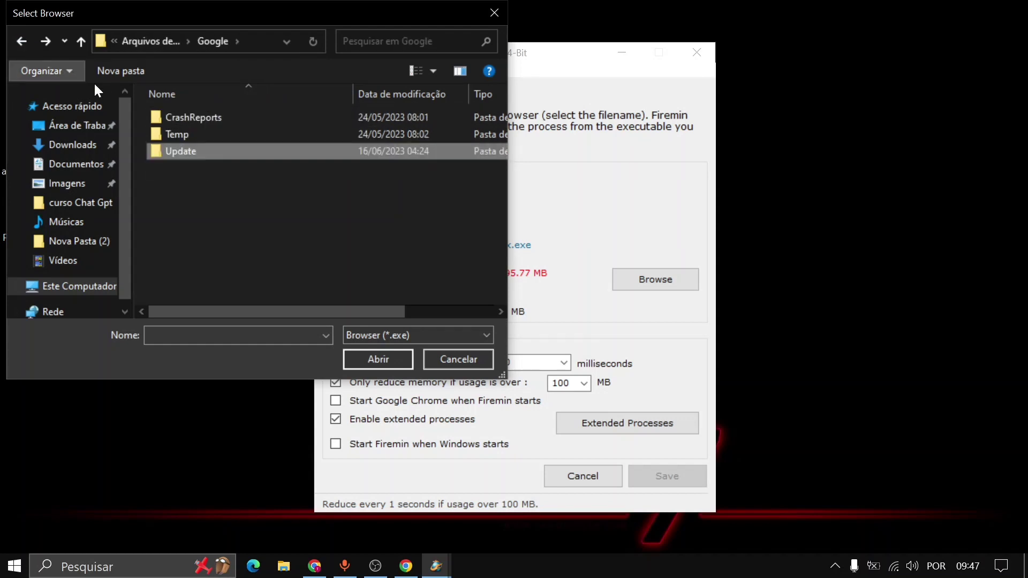
{"action": "double_click", "coordinate": [181, 135]}
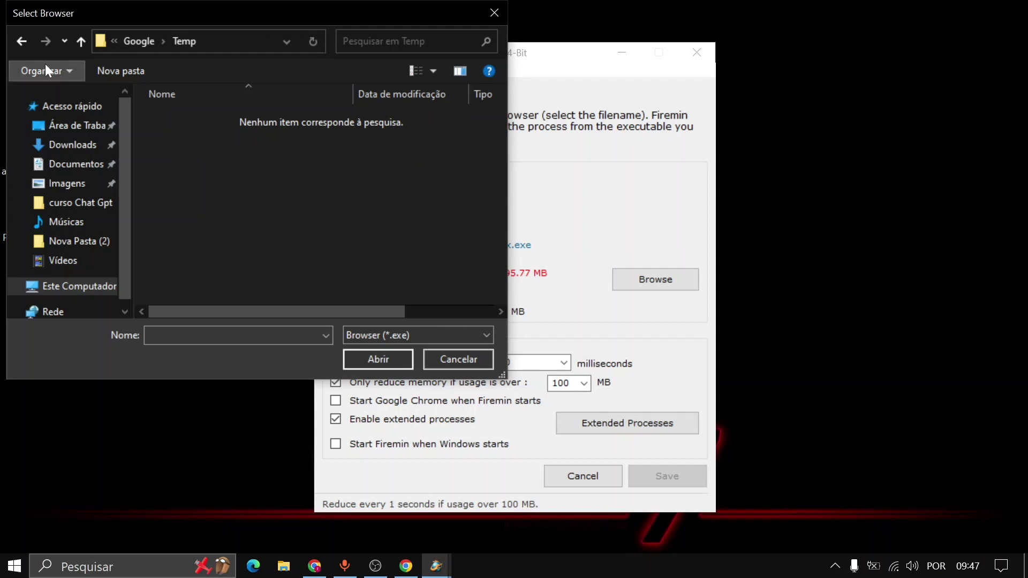
{"action": "left_click", "coordinate": [23, 44]}
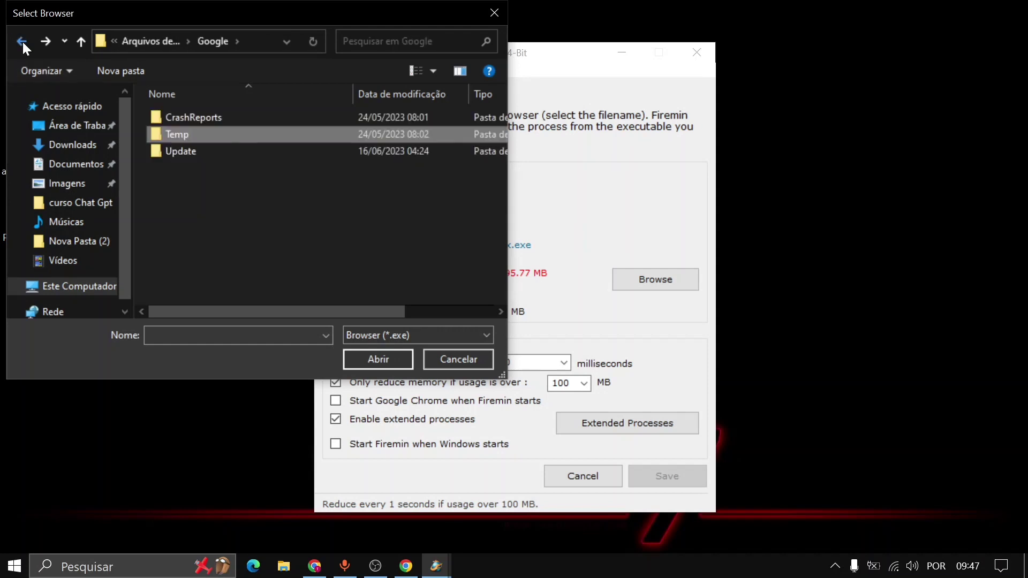
{"action": "left_click", "coordinate": [23, 44]}
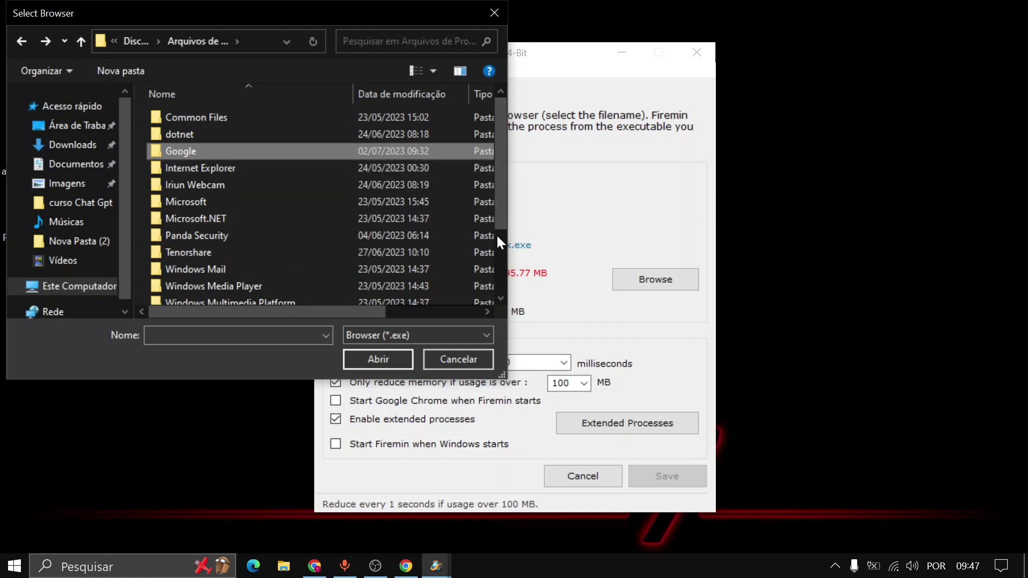
{"action": "scroll", "coordinate": [496, 233], "scroll_direction": "down", "scroll_amount": 2}
{"action": "scroll", "coordinate": [496, 234], "scroll_direction": "up", "scroll_amount": 1}
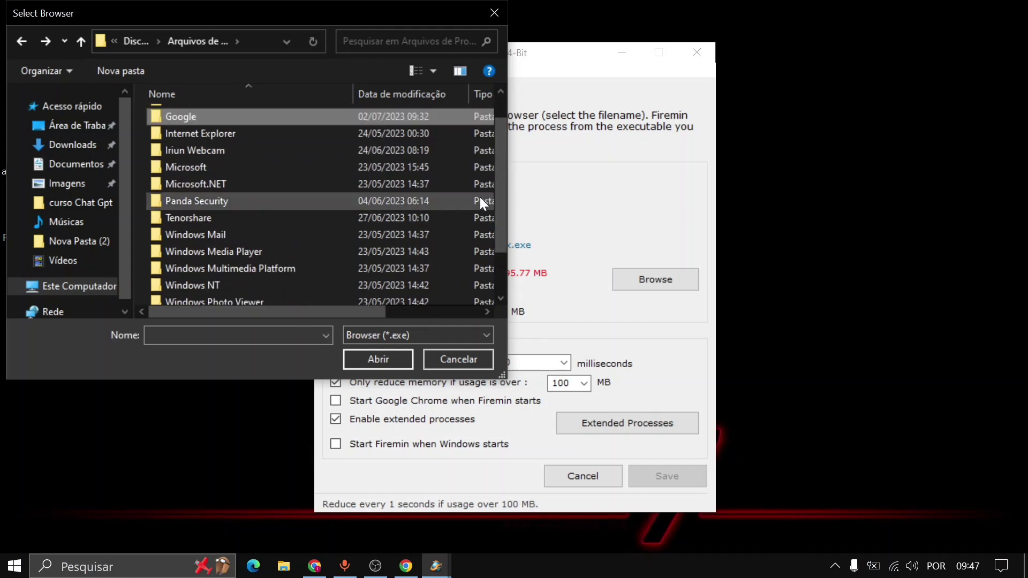
{"action": "left_click", "coordinate": [15, 46]}
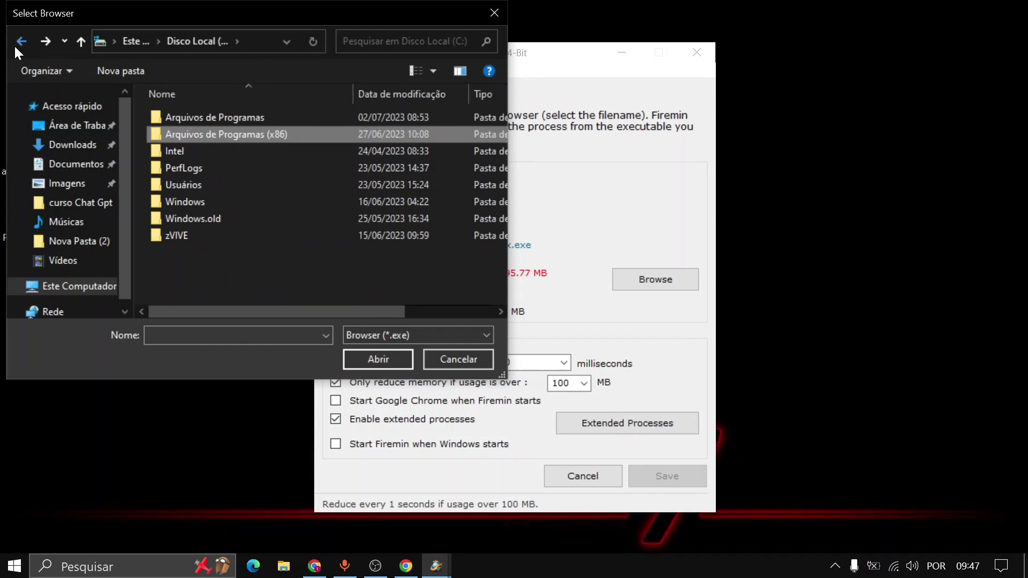
Load chrome from Arquivos de Programas\Google\Chrome\Application as the browser whose memory Firemin manages
{"action": "double_click", "coordinate": [196, 121]}
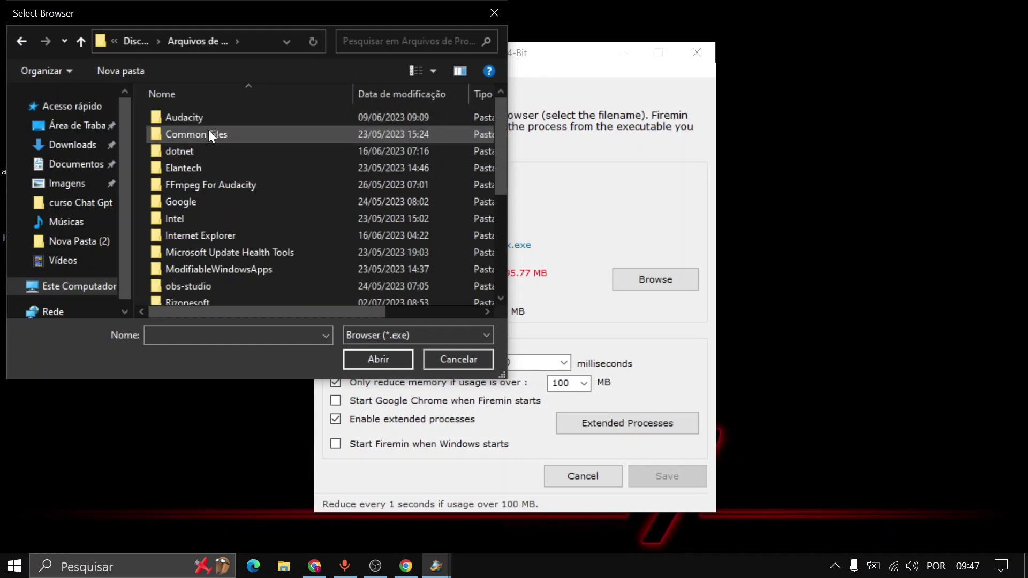
{"action": "double_click", "coordinate": [170, 197]}
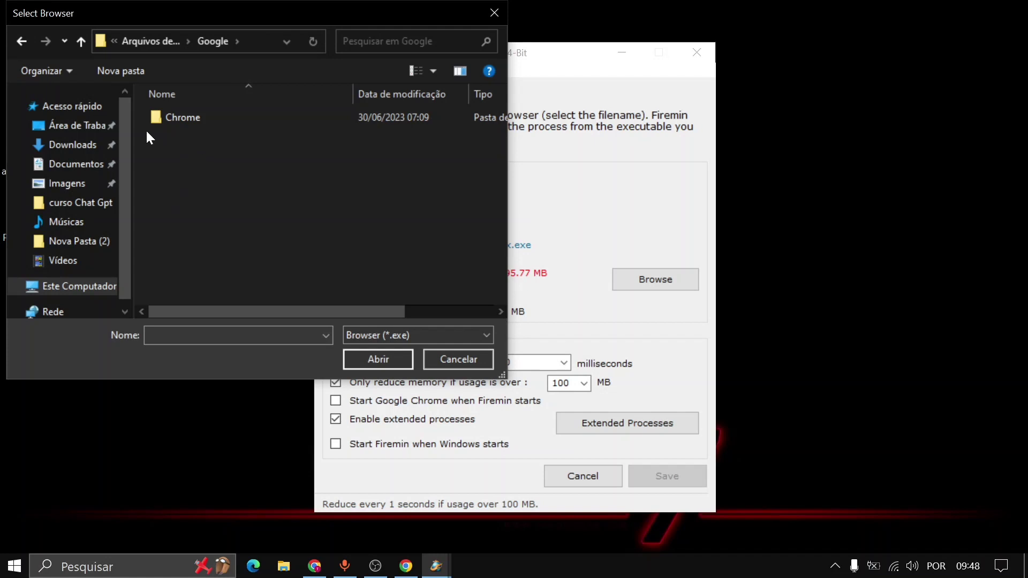
{"action": "double_click", "coordinate": [188, 121]}
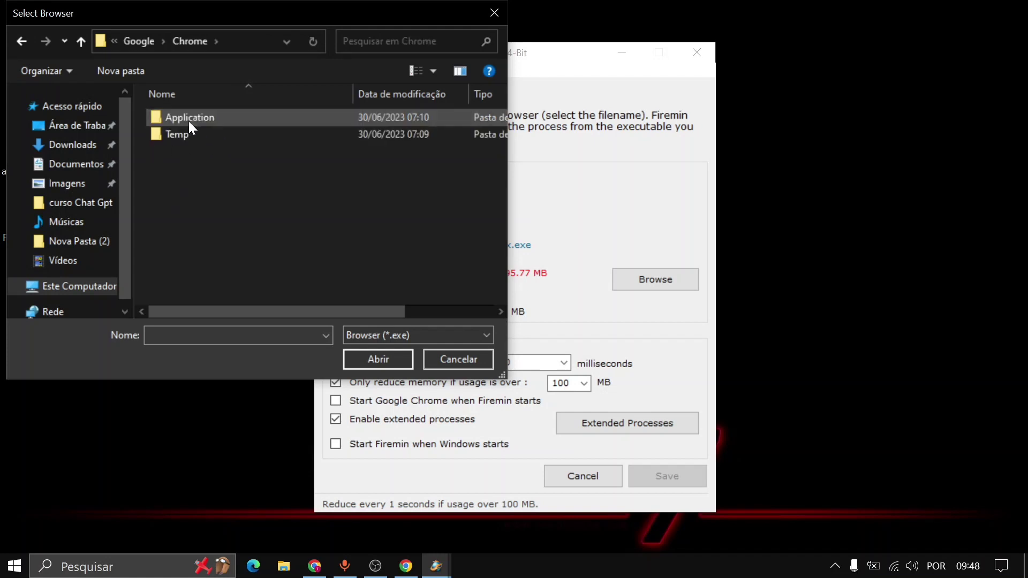
{"action": "double_click", "coordinate": [188, 121]}
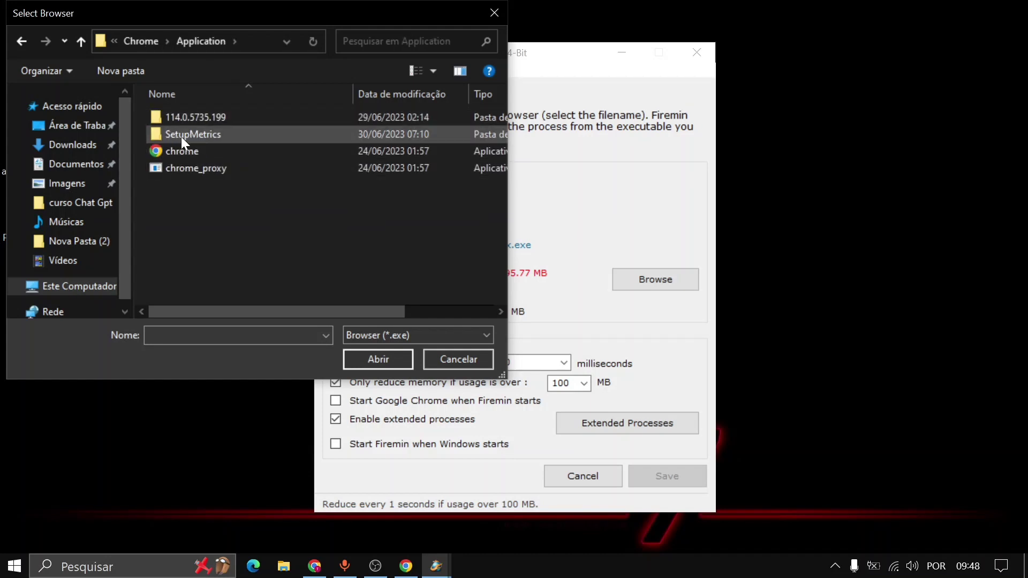
{"action": "left_click", "coordinate": [193, 151]}
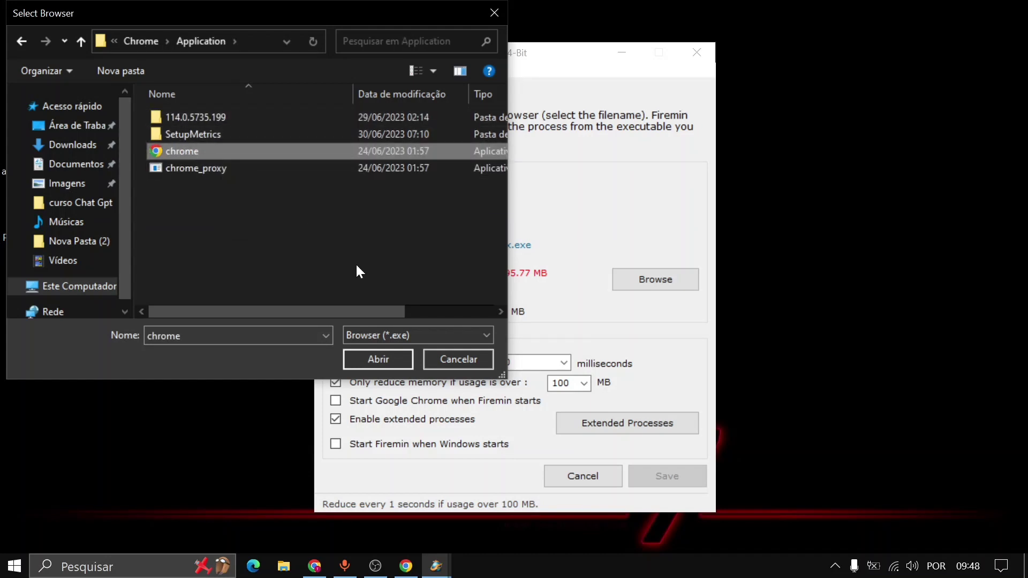
{"action": "left_click", "coordinate": [370, 364]}
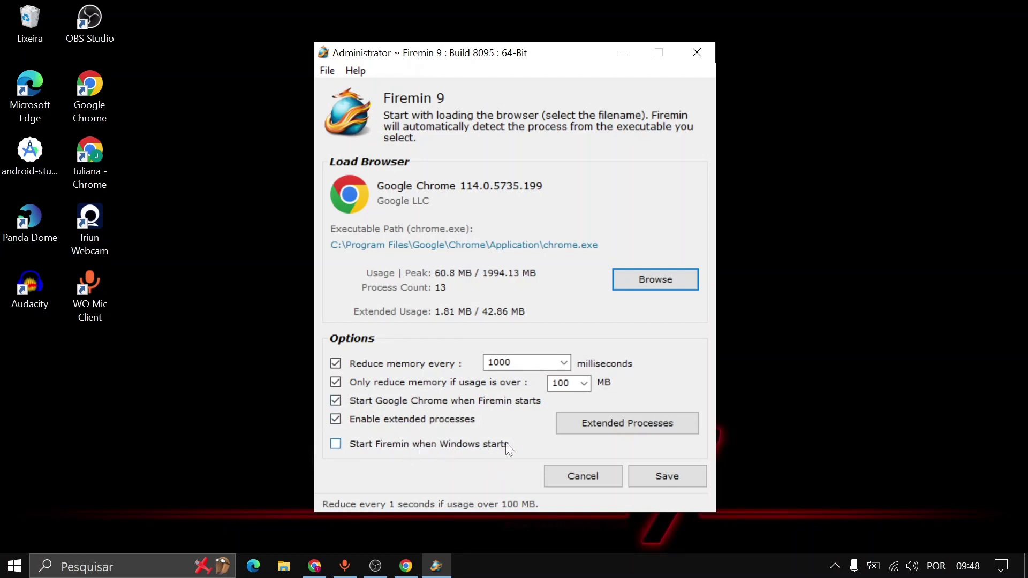
Enable starting Firemin when Windows starts, save the settings and close the window
{"action": "left_click", "coordinate": [421, 448]}
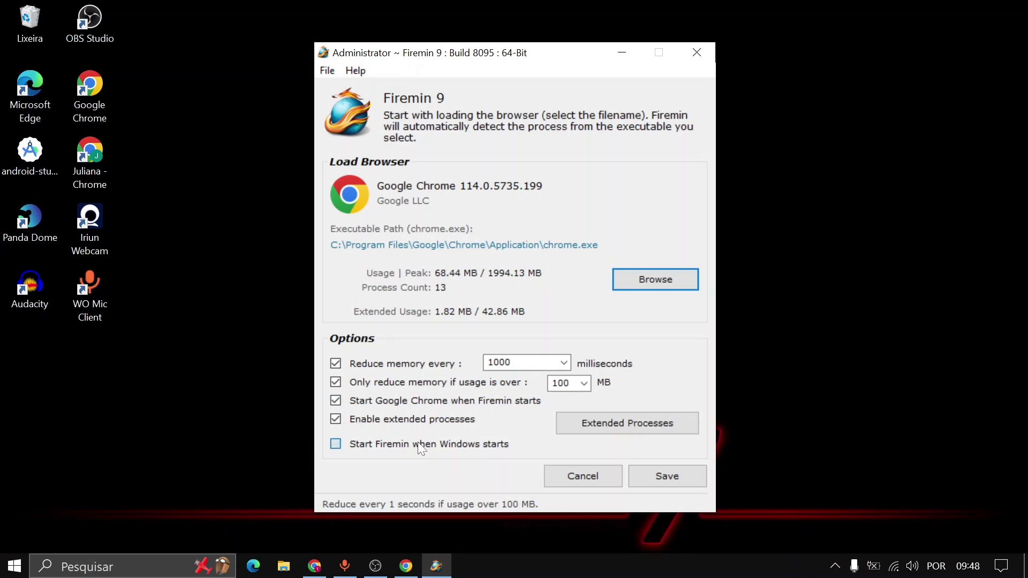
{"action": "left_click", "coordinate": [654, 475]}
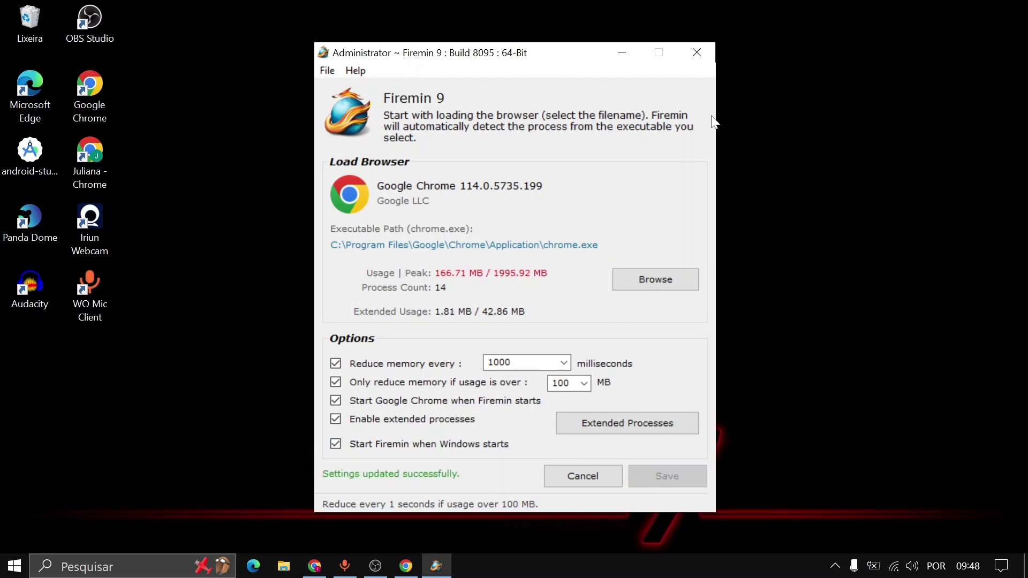
{"action": "left_click", "coordinate": [695, 53]}
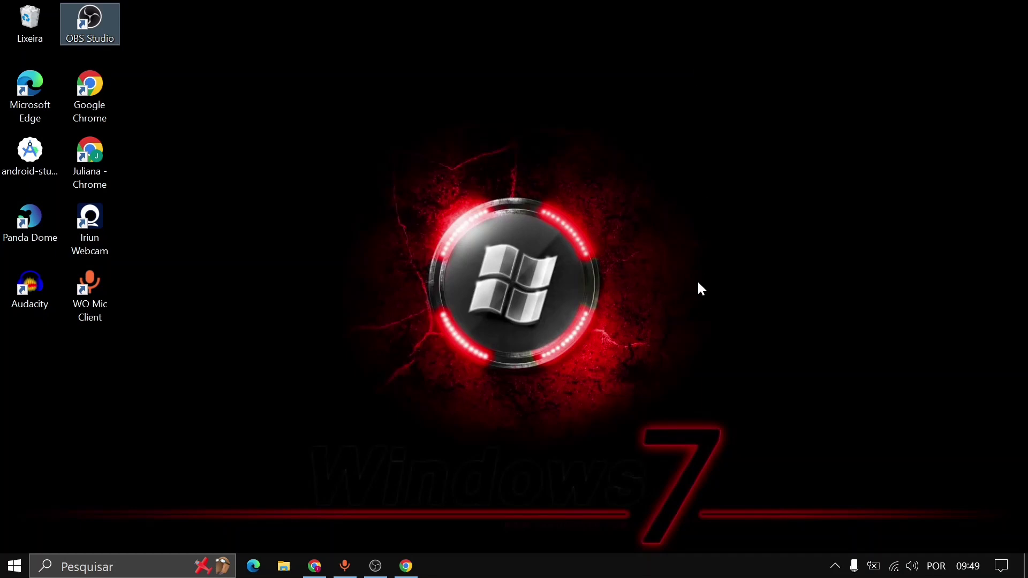
{"action": "left_click", "coordinate": [421, 573]}
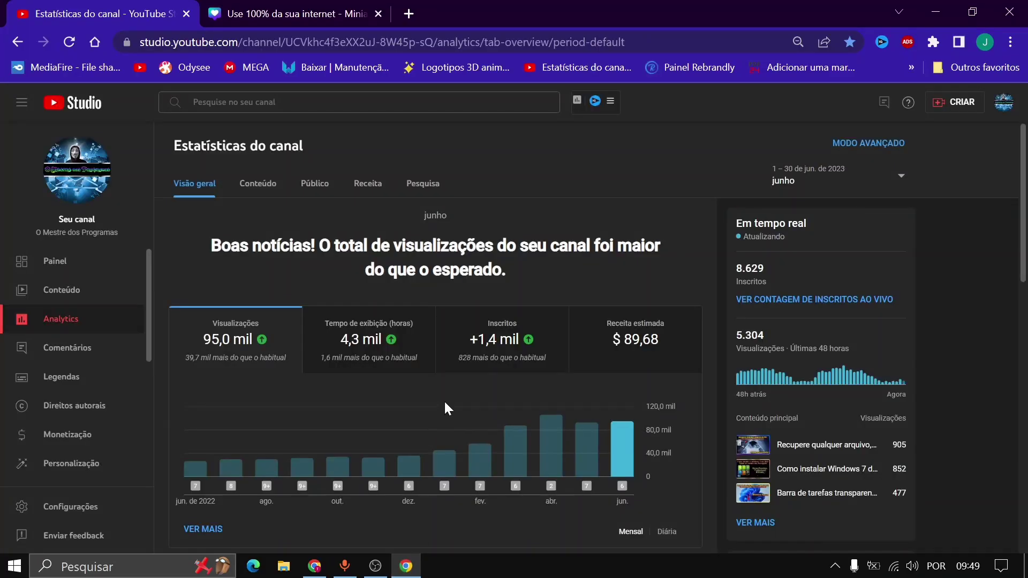
{"action": "left_click", "coordinate": [942, 11]}
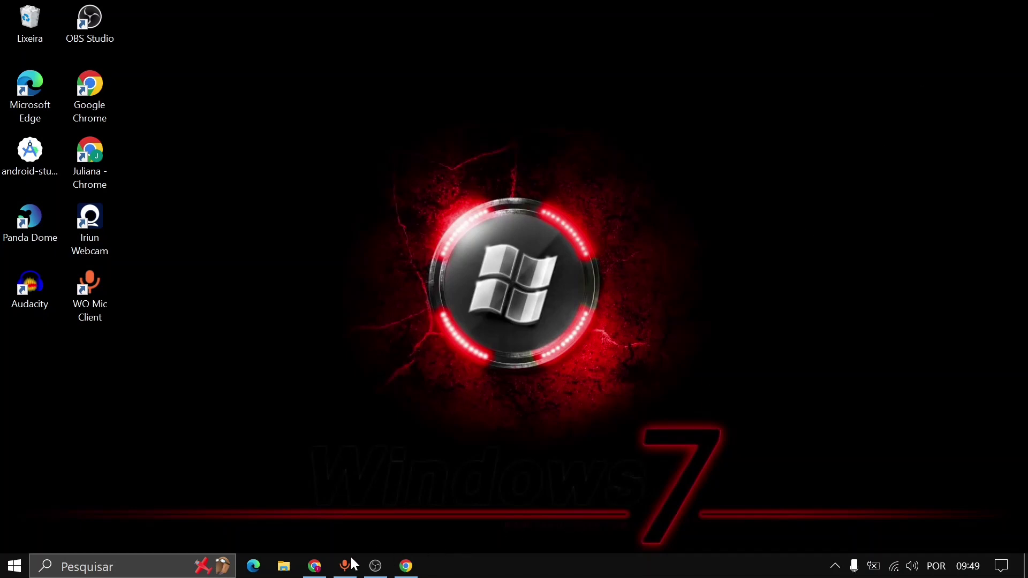
{"action": "left_click", "coordinate": [376, 566]}
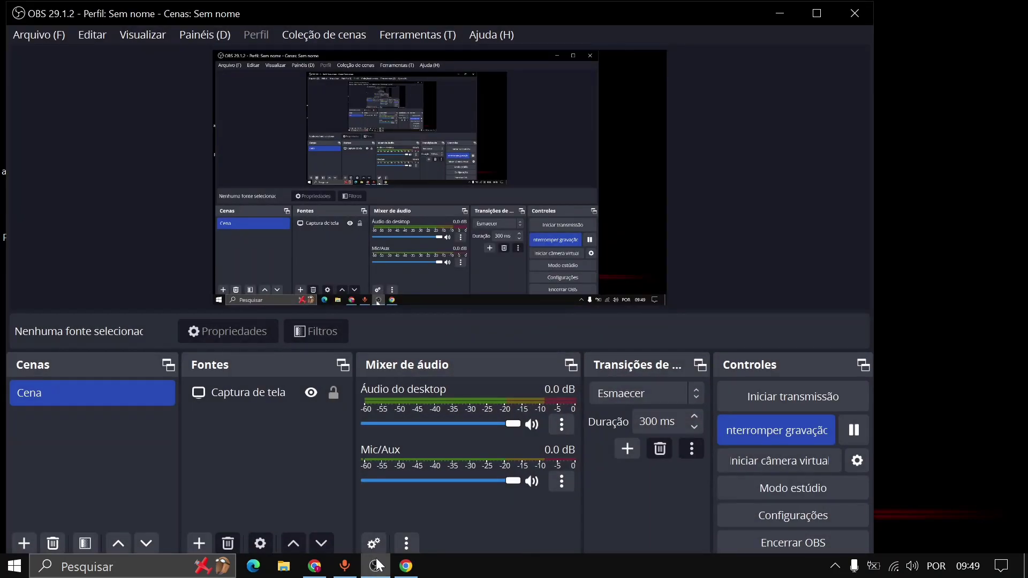
{"action": "left_click", "coordinate": [787, 431]}
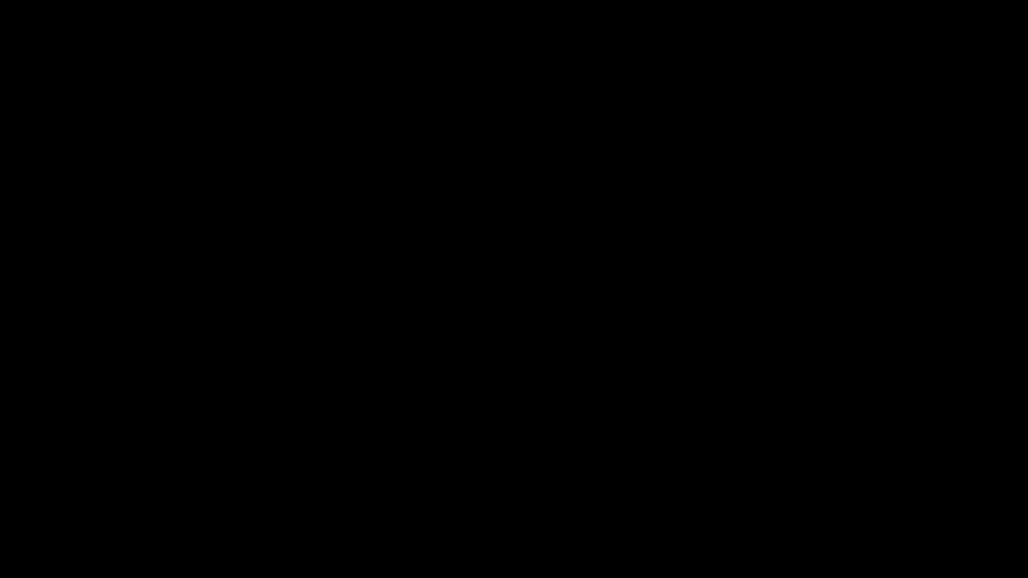